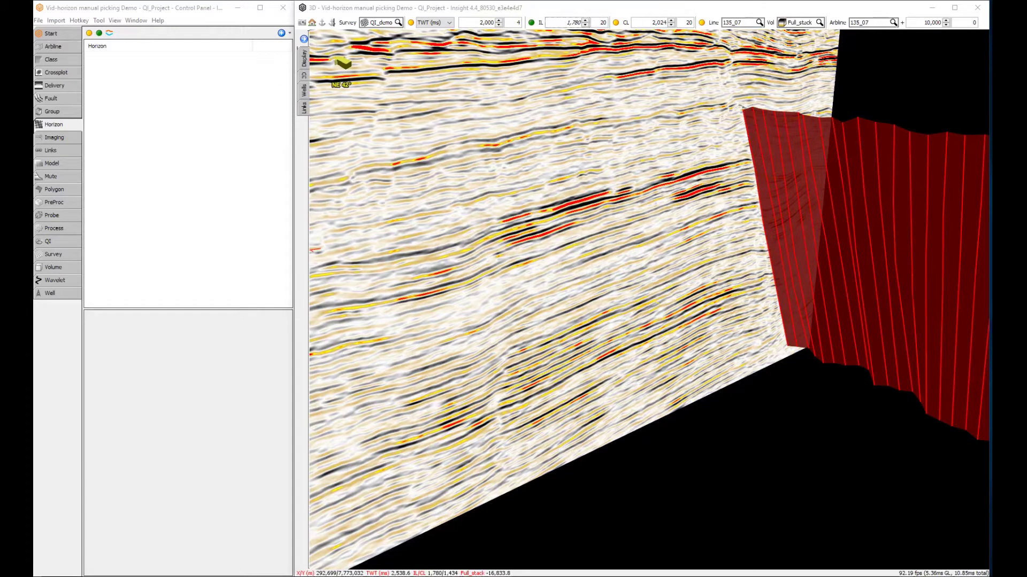
# Add a new horizon named Top_Sand and set its picking mode to Propagator Guided
pyautogui.click(282, 34)
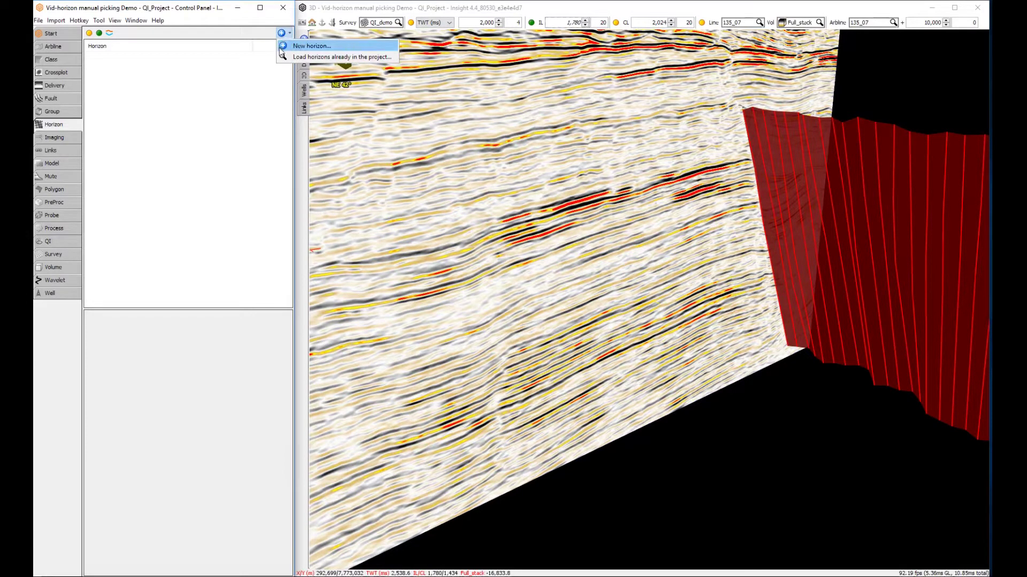
pyautogui.click(293, 43)
pyautogui.write('Top_')
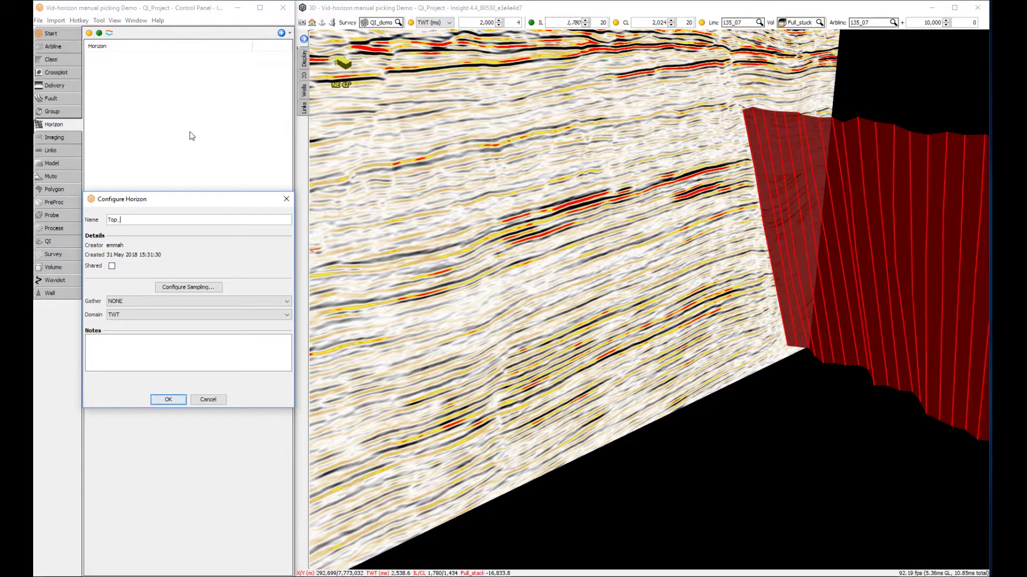
pyautogui.write('Sand')
pyautogui.press('Return')
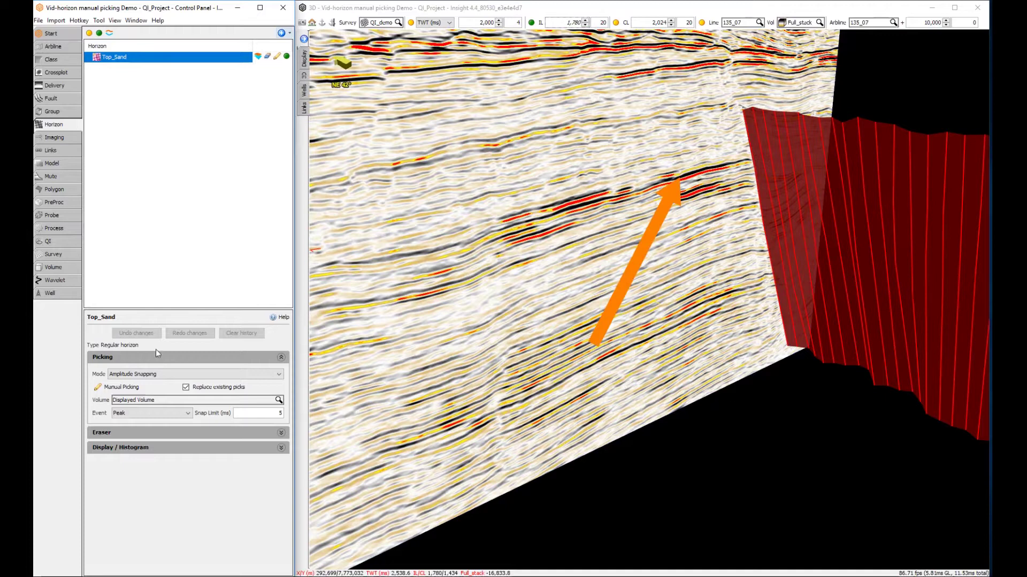
pyautogui.click(153, 379)
pyautogui.click(159, 403)
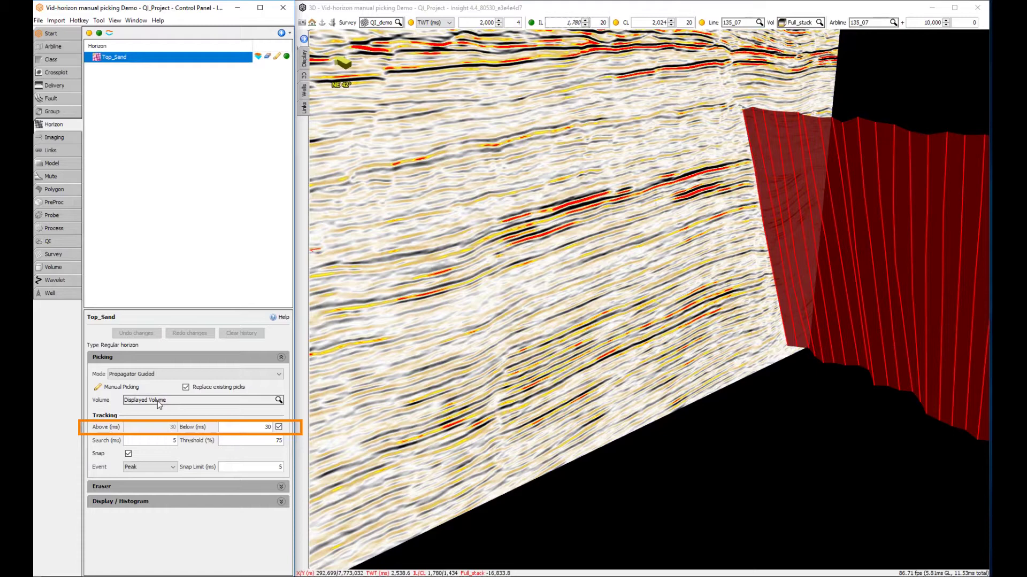
# Enable Manual Picking and pick Top_Sand along the reflector on inlines 1,760 and 1,740
pyautogui.click(96, 389)
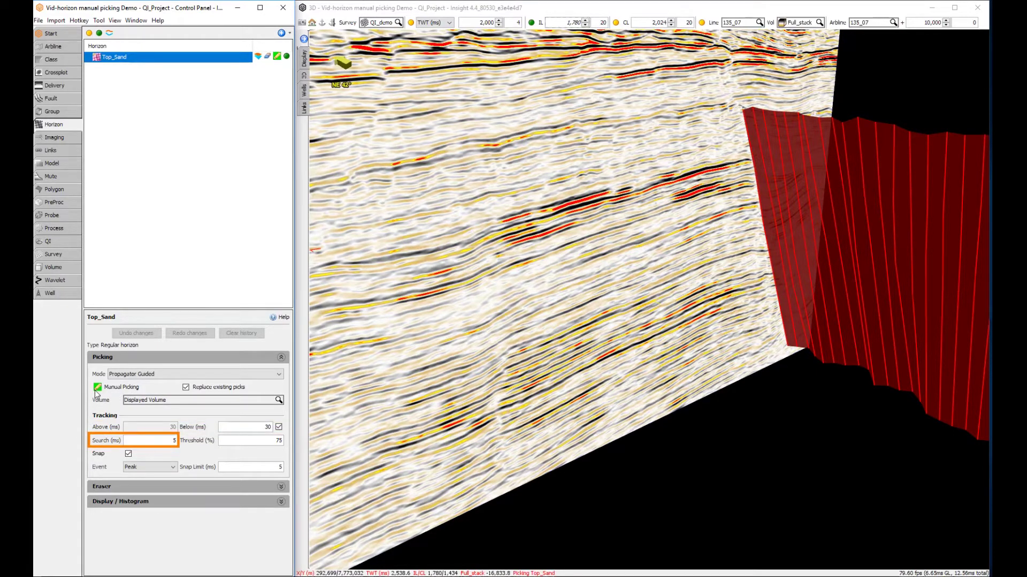
pyautogui.click(337, 262)
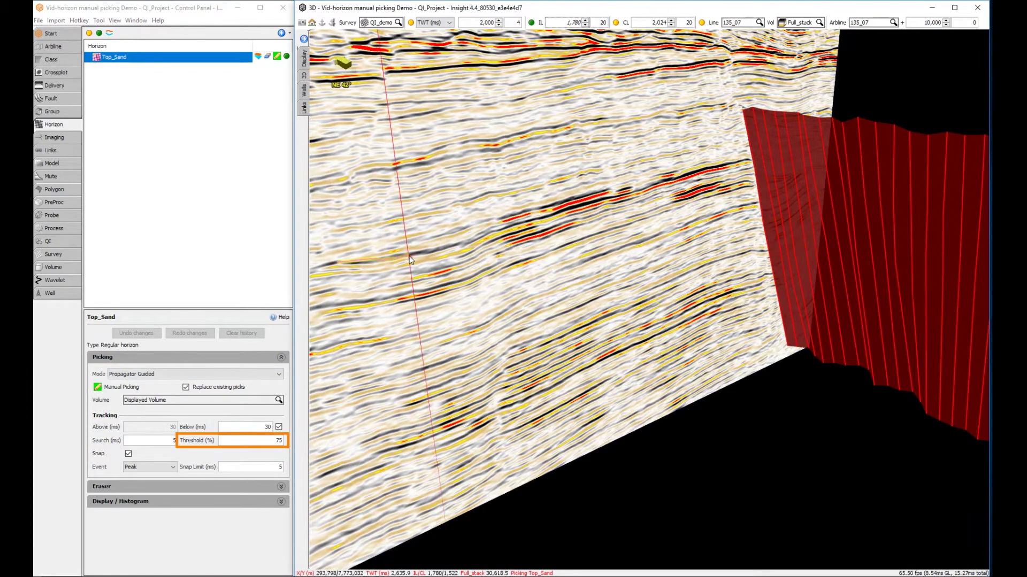
pyautogui.click(467, 243)
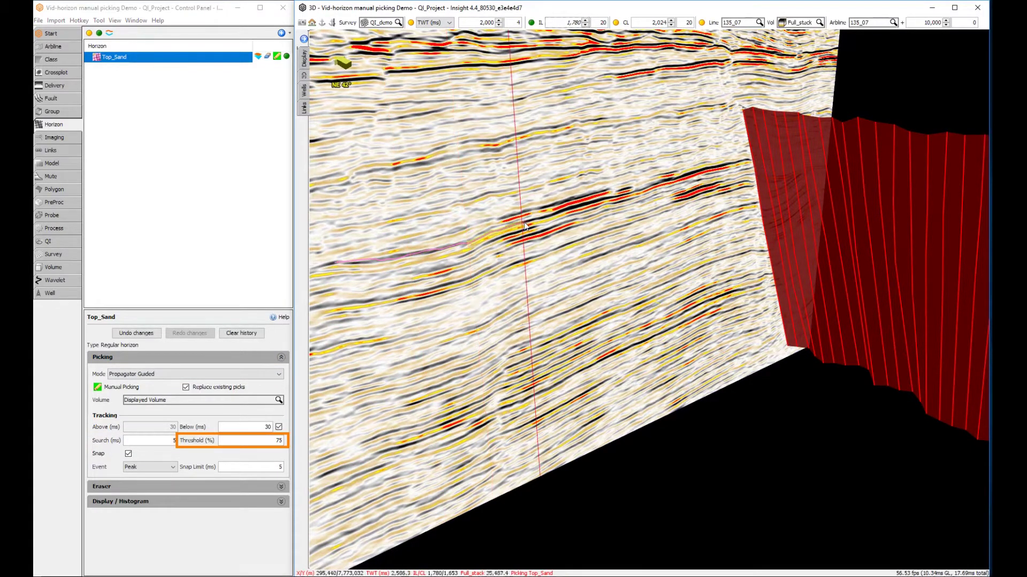
pyautogui.click(746, 164)
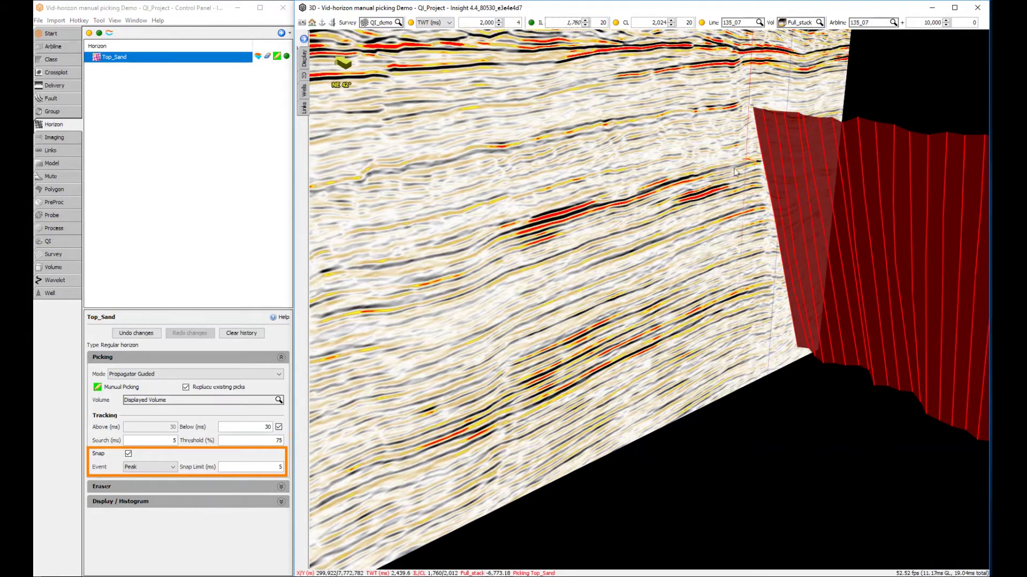
pyautogui.click(453, 254)
pyautogui.press('pagedown')
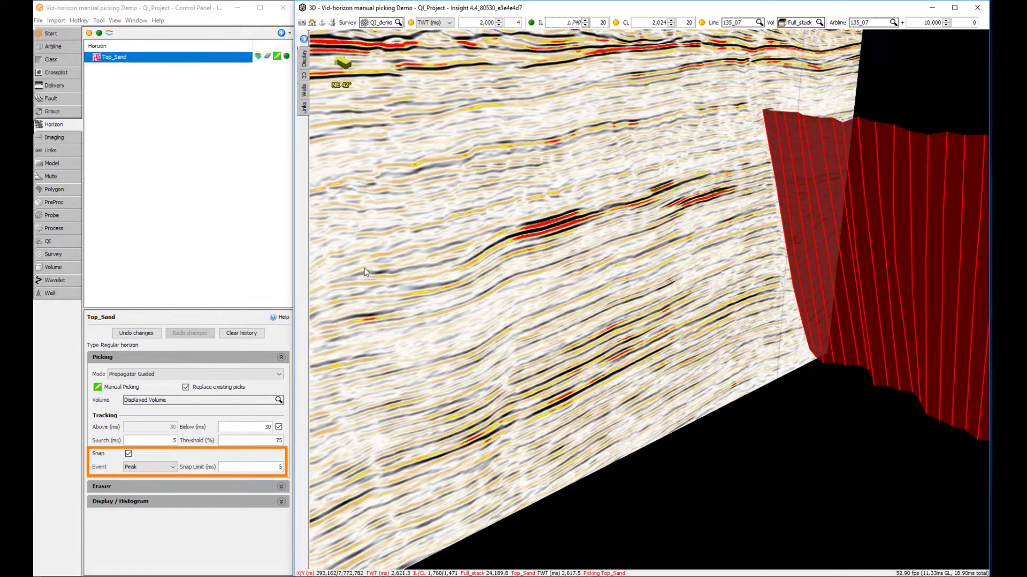
pyautogui.click(448, 263)
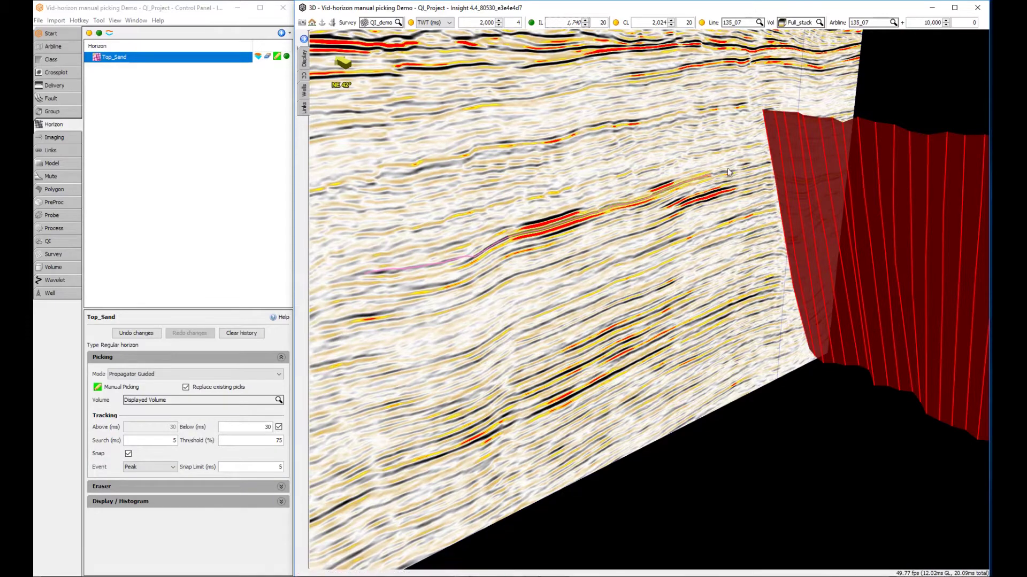
# Trace Top_Sand on inlines 1,700, 1,660 and 1,640, stepping 20 inlines each time
pyautogui.press('pagedown')
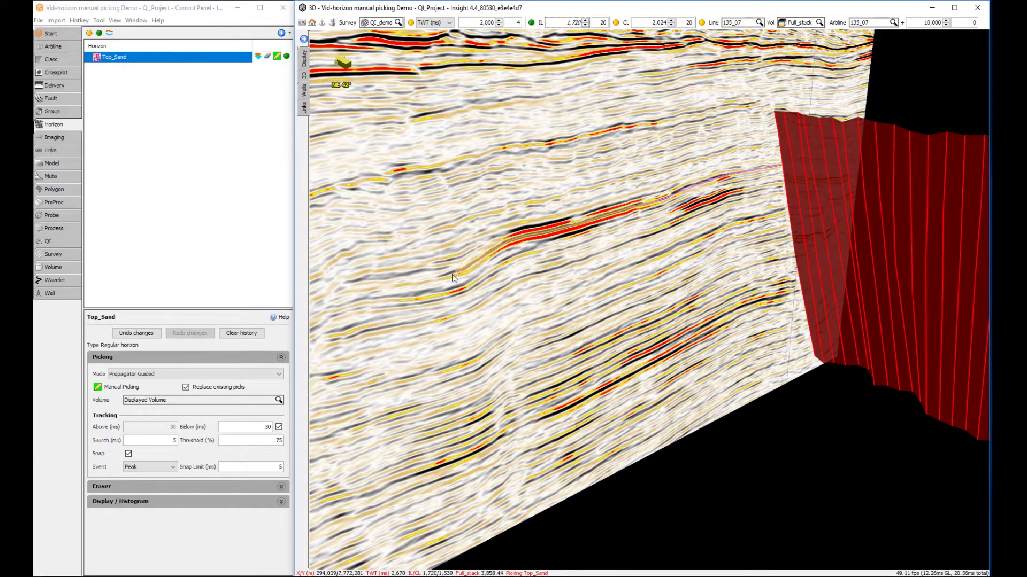
pyautogui.press('pagedown')
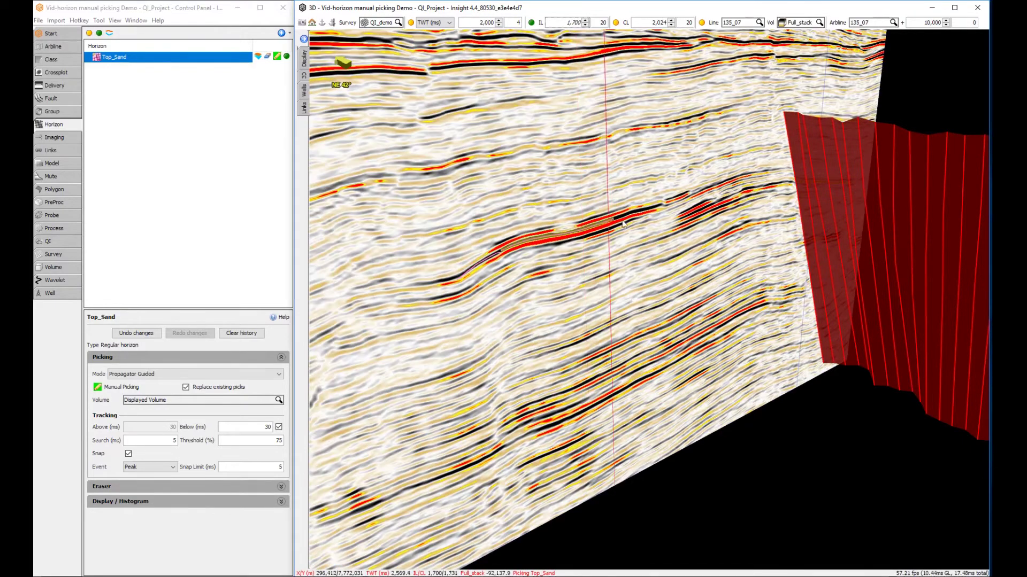
pyautogui.moveTo(455, 279)
pyautogui.mouseDown()
pyautogui.moveTo(697, 198)
pyautogui.moveTo(360, 300)
pyautogui.mouseUp()
pyautogui.press('pagedown')
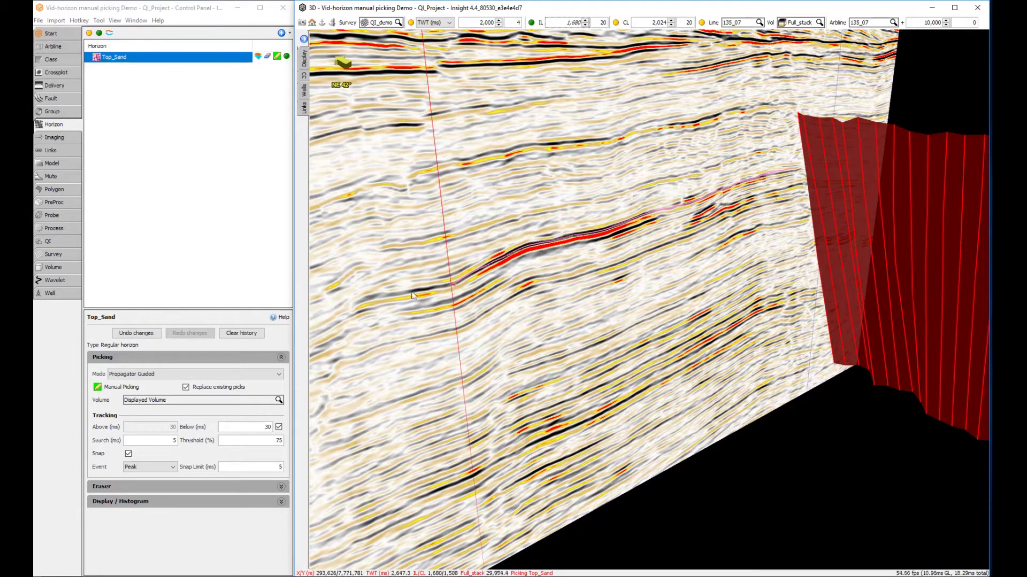
pyautogui.press('pagedown')
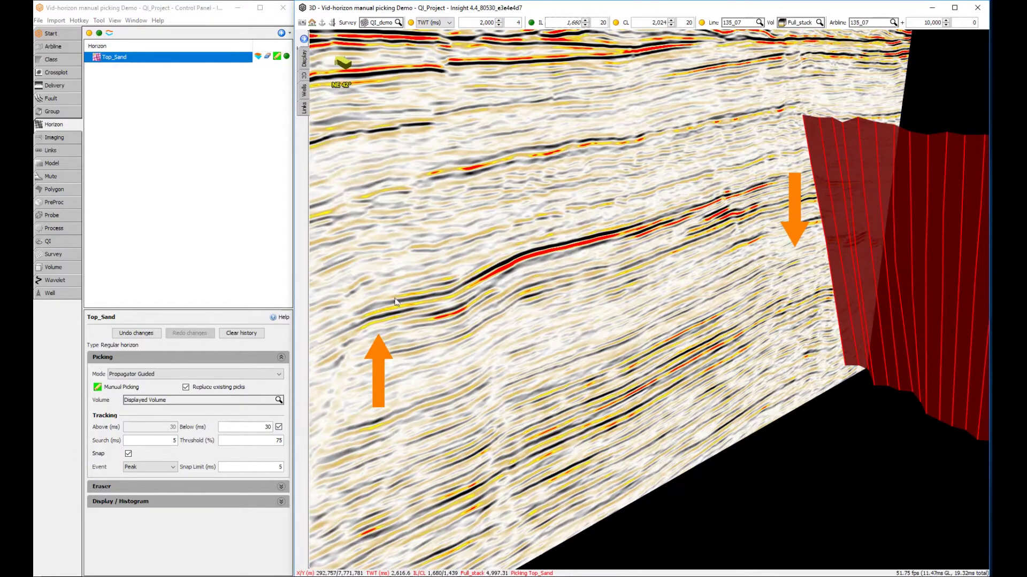
pyautogui.moveTo(485, 276); pyautogui.dragTo(754, 189)
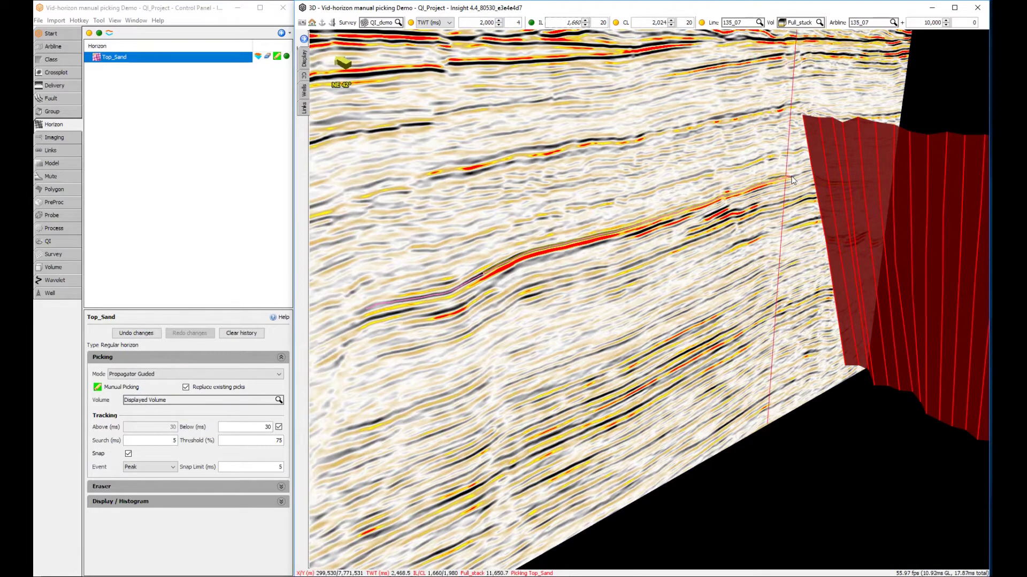
pyautogui.press('pagedown')
pyautogui.moveTo(744, 198); pyautogui.dragTo(359, 325)
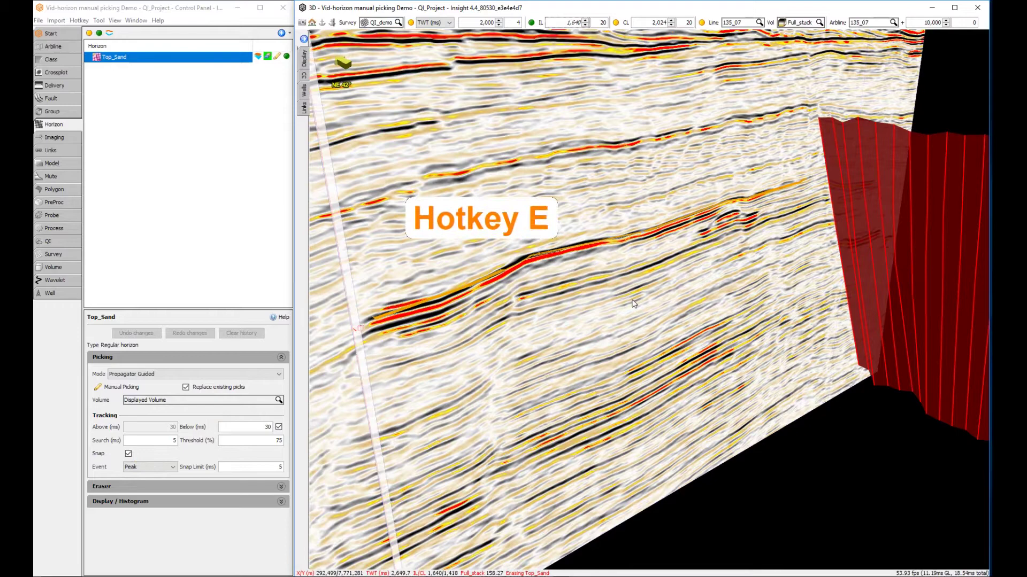
# Toggle erase mode off again, then trace Top_Sand here and on inline 1,620
pyautogui.press('e')
pyautogui.press('m')
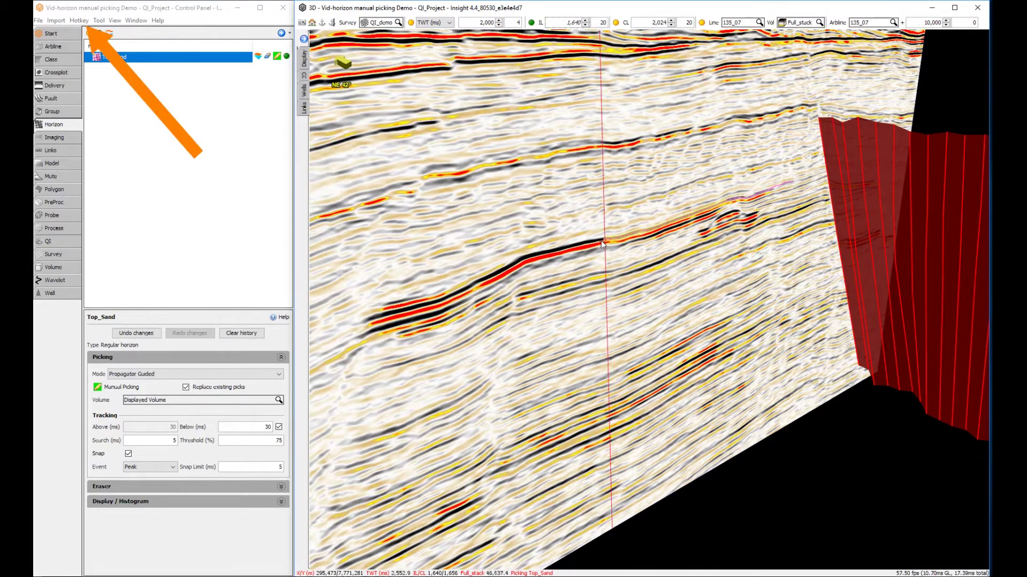
pyautogui.moveTo(514, 267); pyautogui.dragTo(387, 319)
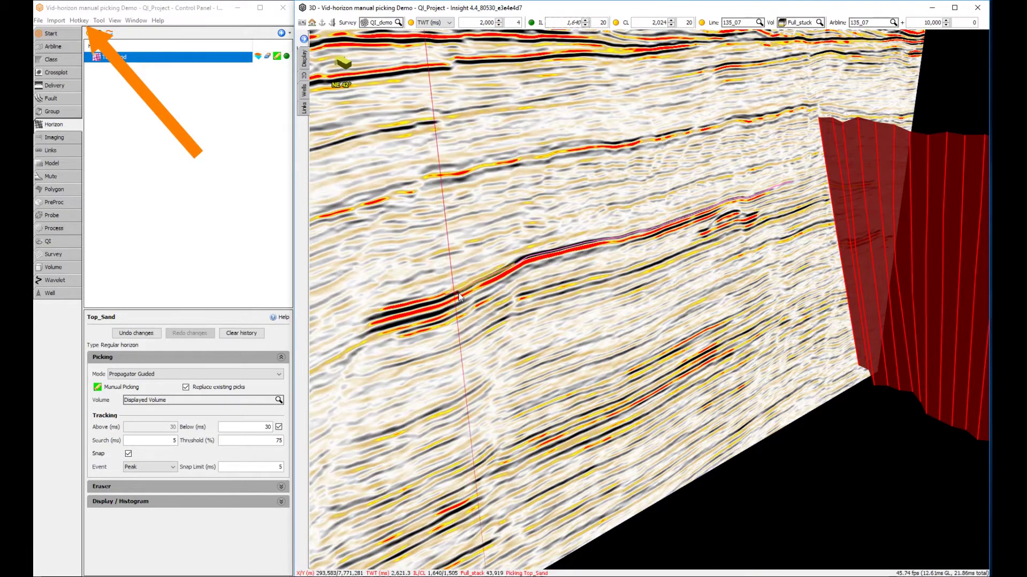
pyautogui.press('Down')
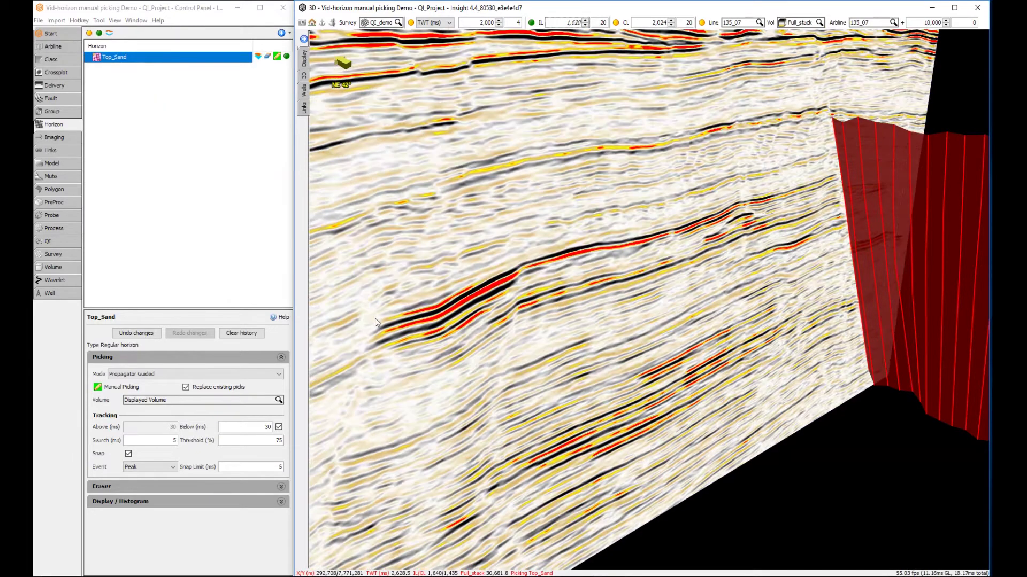
pyautogui.moveTo(535, 267); pyautogui.dragTo(832, 176)
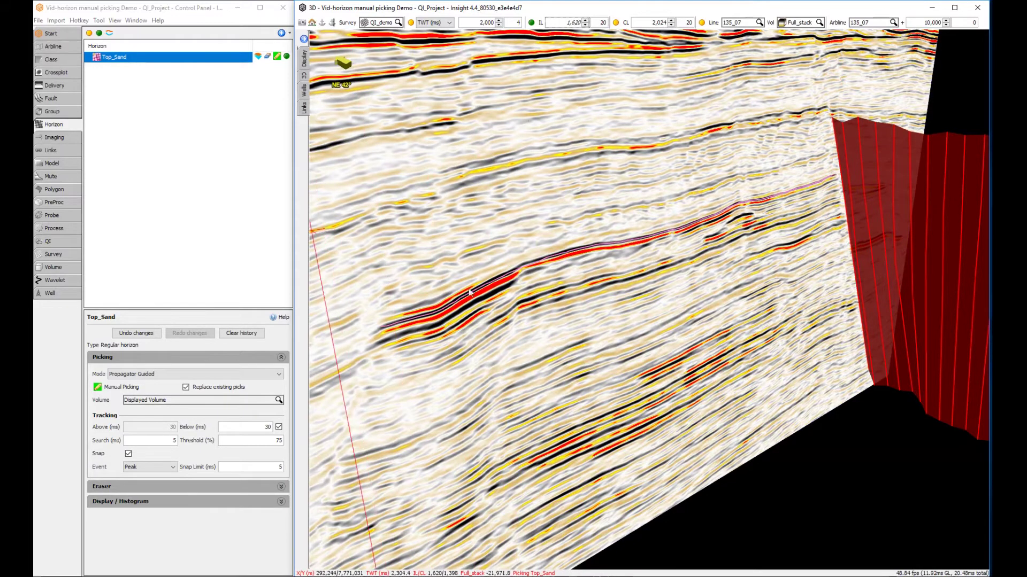
# Switch to Amplitude Snapping mode and pick Top_Sand point by point along the reflector
pyautogui.click(204, 374)
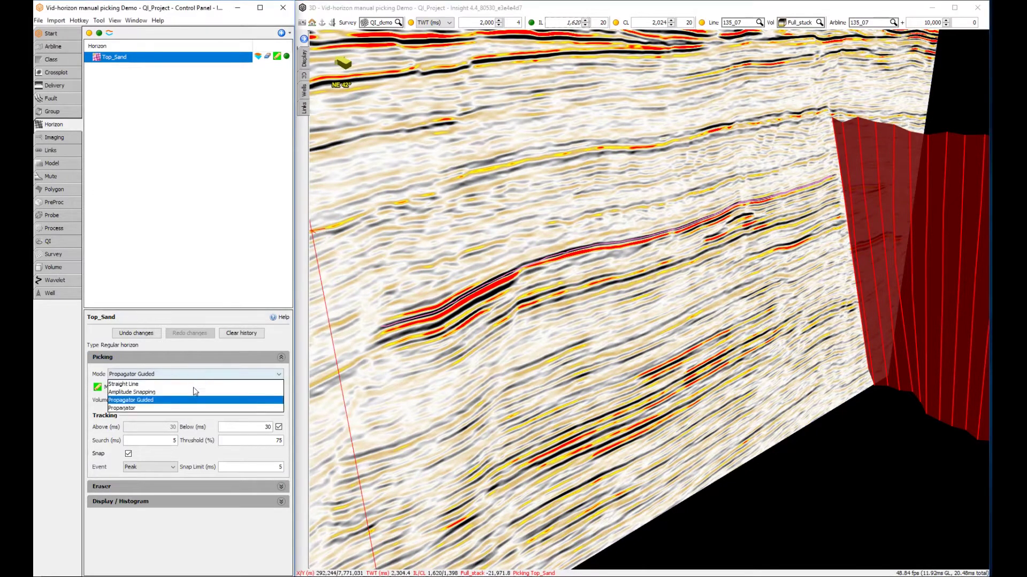
pyautogui.click(192, 394)
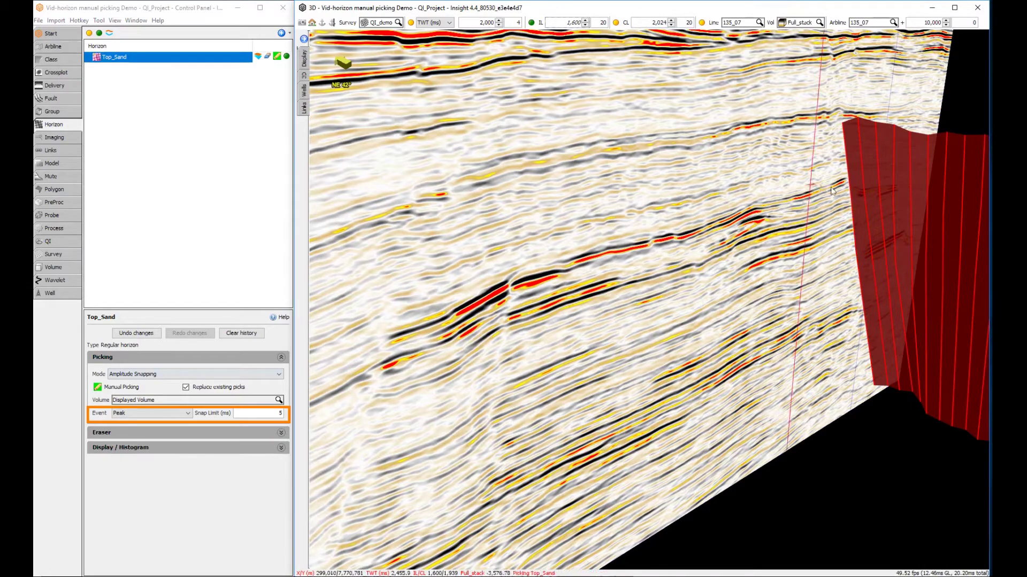
pyautogui.click(747, 209)
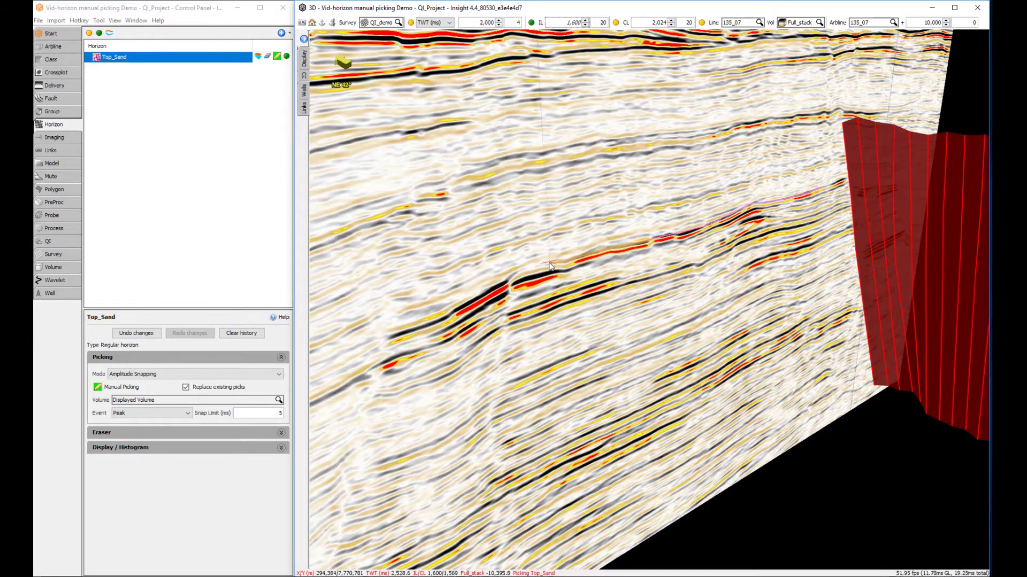
pyautogui.click(515, 270)
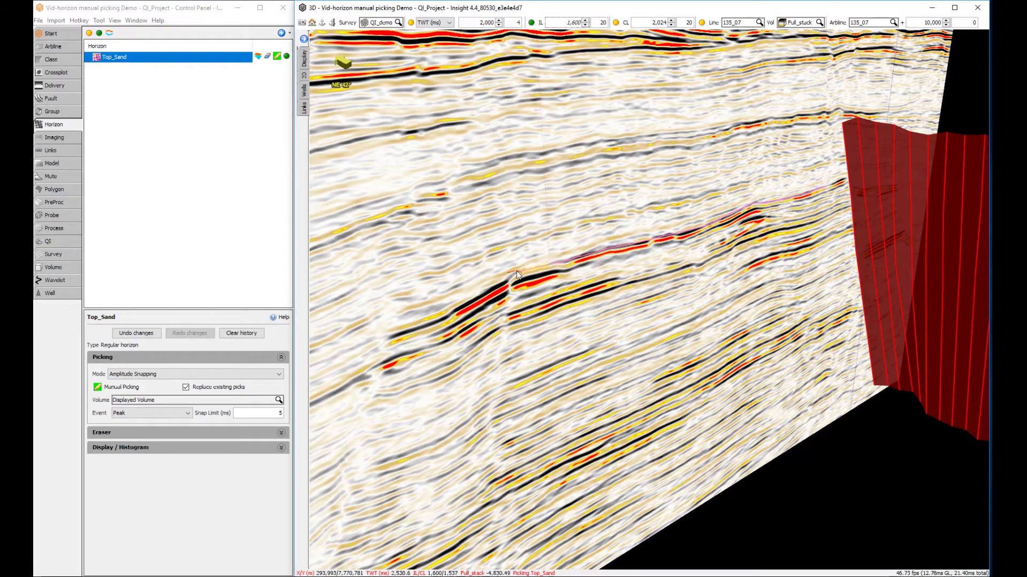
pyautogui.click(443, 318)
pyautogui.scroll(1, 393, 335)
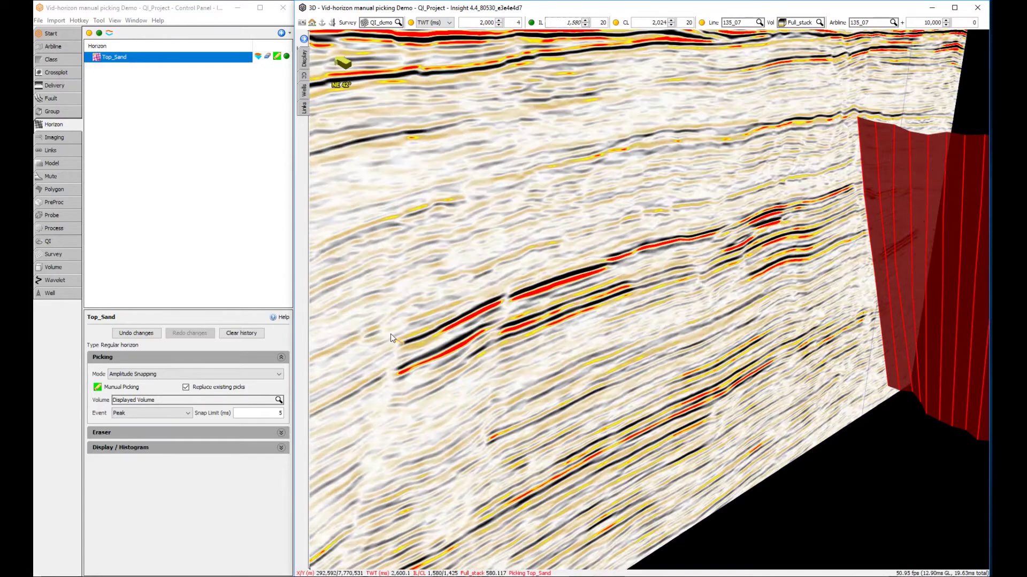
pyautogui.click(500, 300)
pyautogui.click(614, 265)
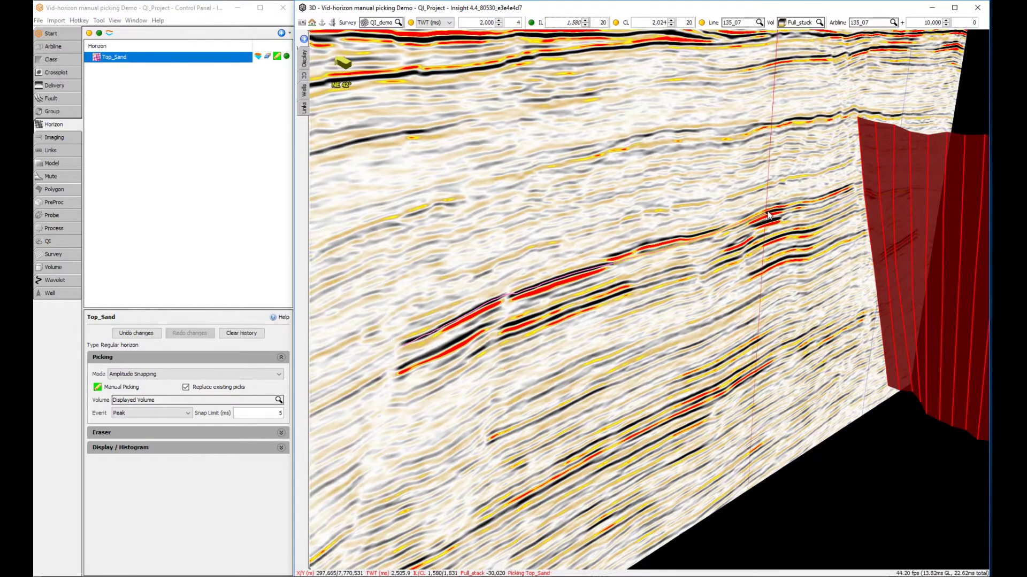
pyautogui.scroll(1, 770, 215)
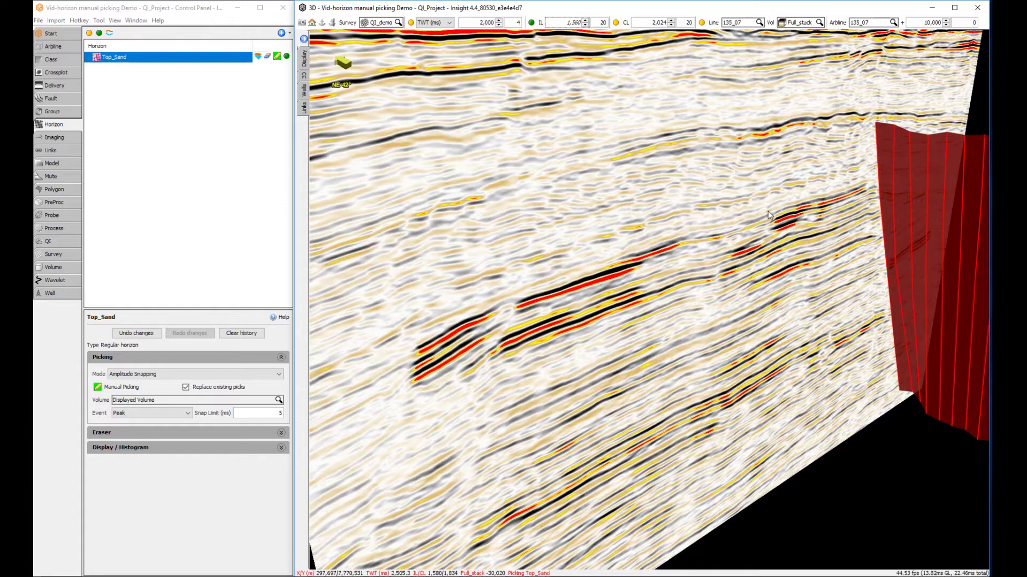
pyautogui.moveTo(545, 197); pyautogui.dragTo(411, 193)
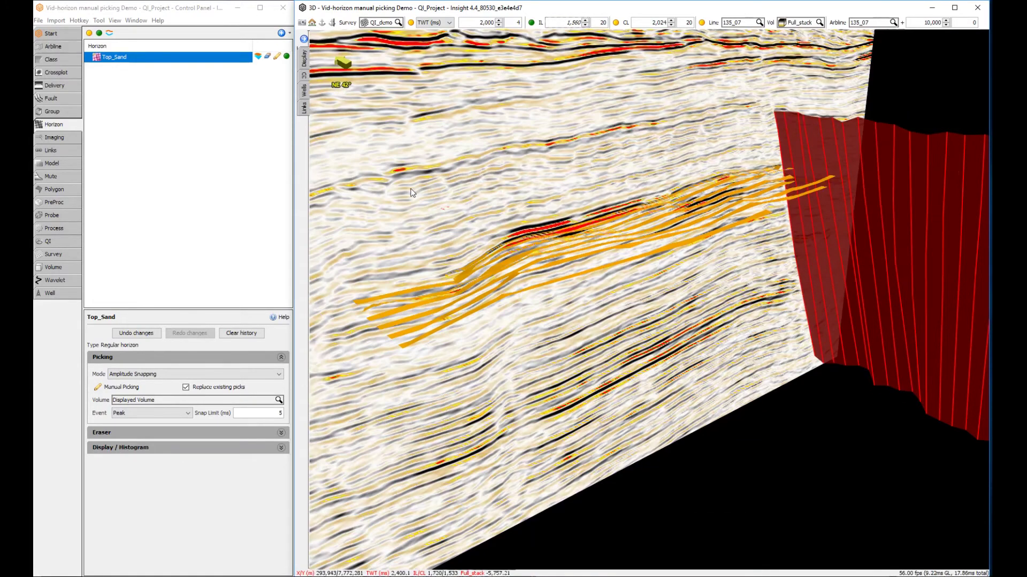
# Step the seismic slice forward to inline 1,840
pyautogui.click(616, 23)
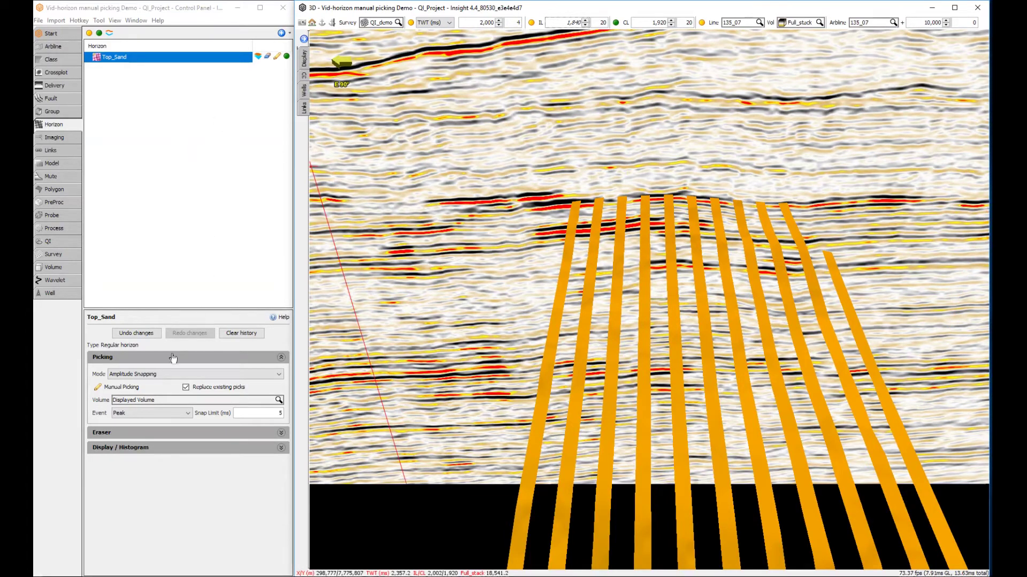
# Set the picking mode to Straight Line and turn Manual Picking back on
pyautogui.click(160, 375)
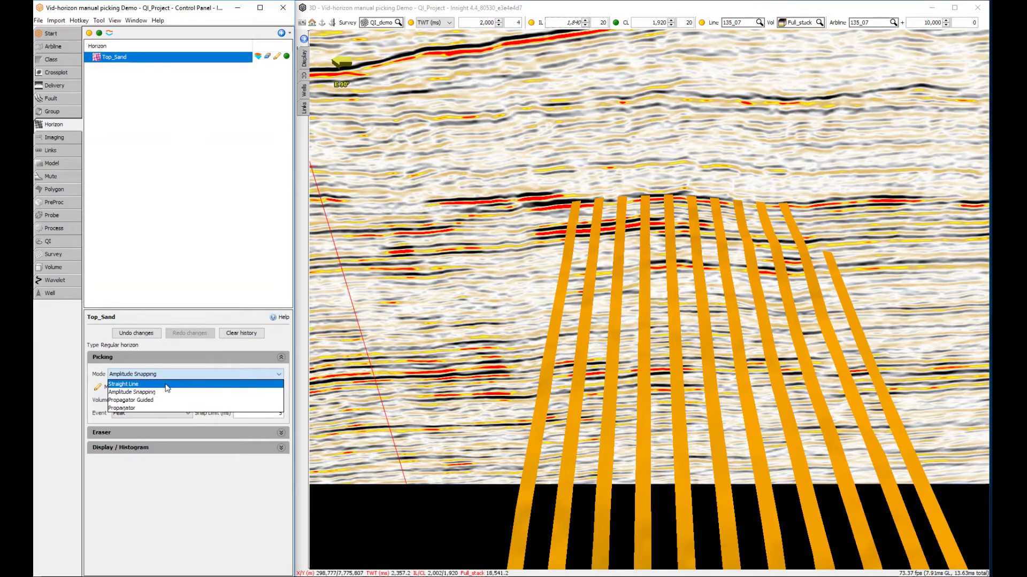
pyautogui.click(167, 385)
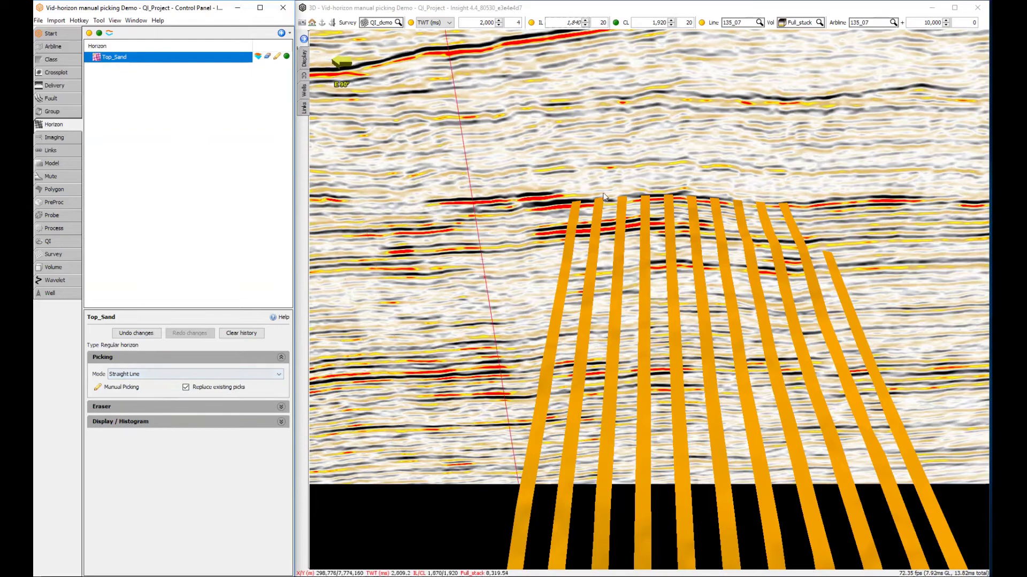
pyautogui.moveTo(637, 173); pyautogui.dragTo(631, 157)
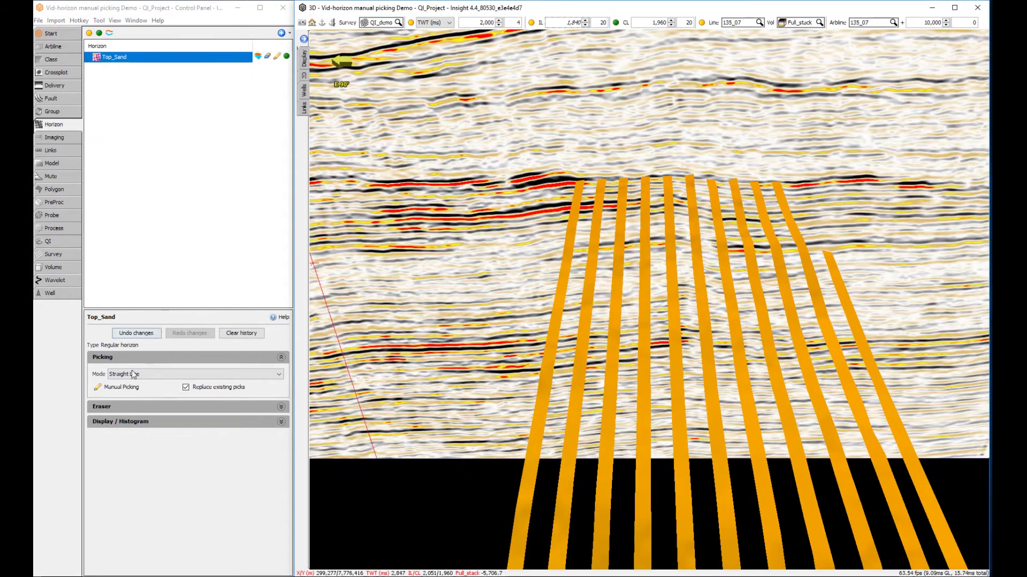
pyautogui.click(96, 387)
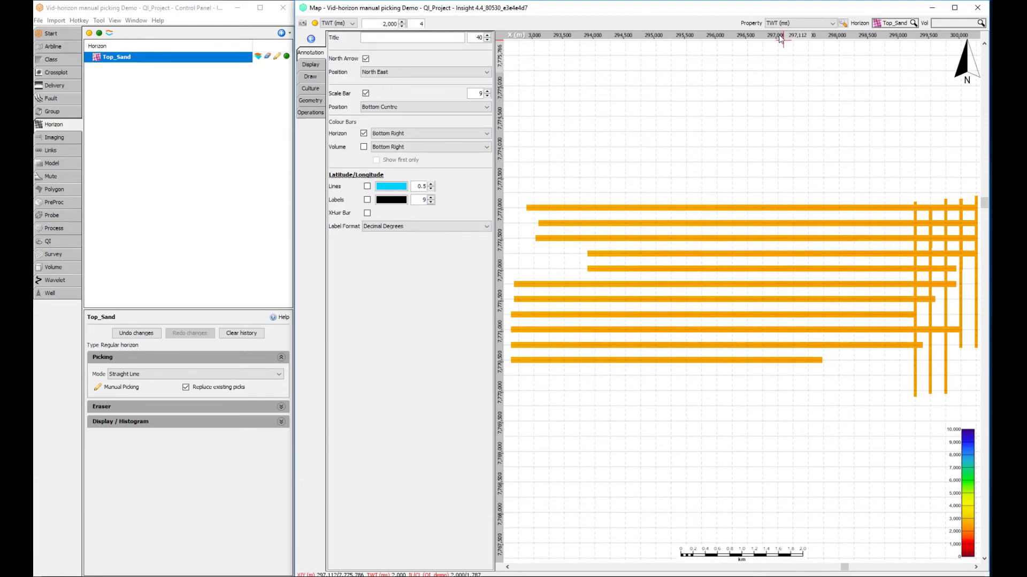
# In Horizon settings, drop the class min/max and fit the TWT range to 2,450.61–2,664.72
pyautogui.click(842, 22)
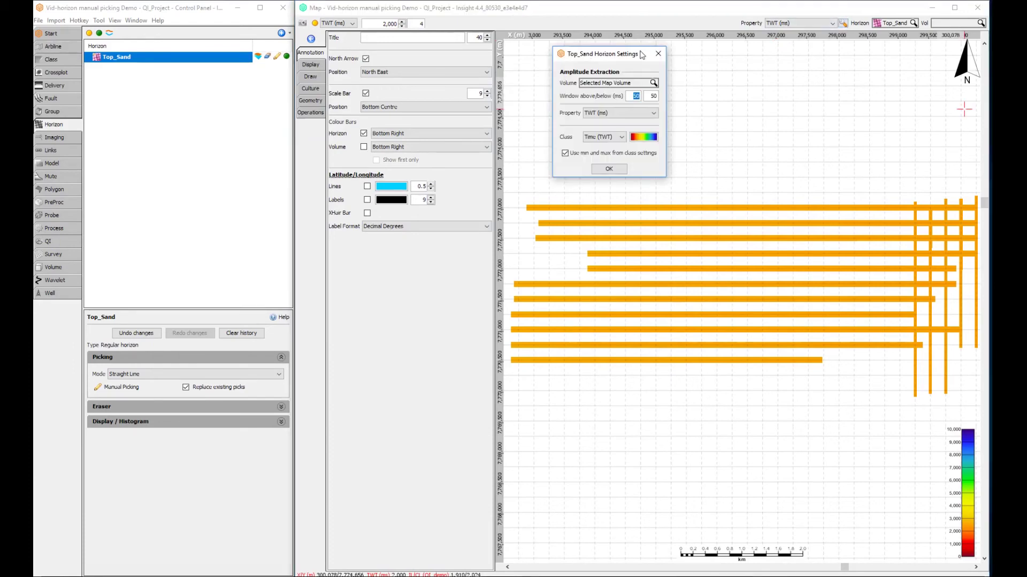
pyautogui.click(615, 152)
pyautogui.click(641, 157)
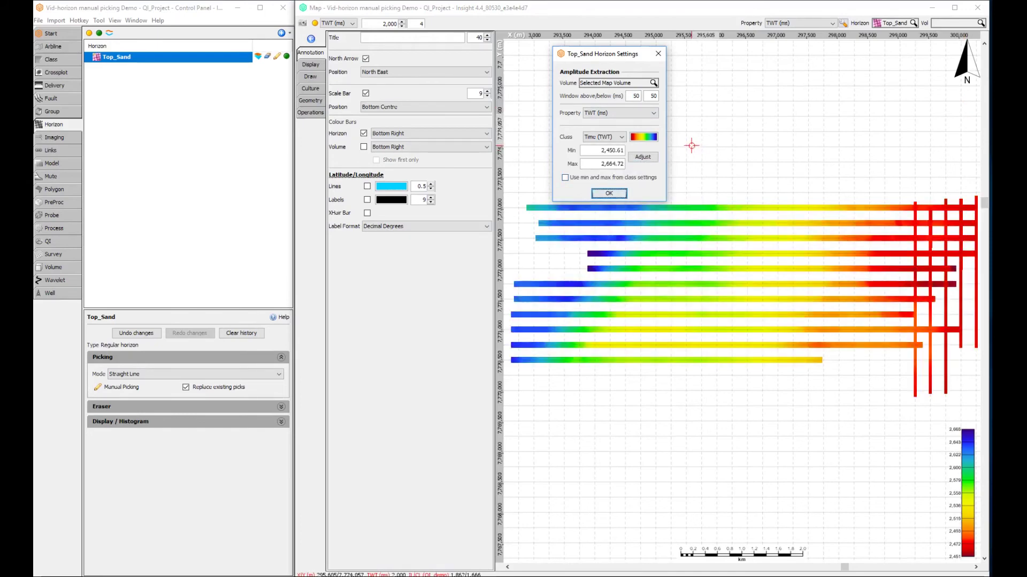